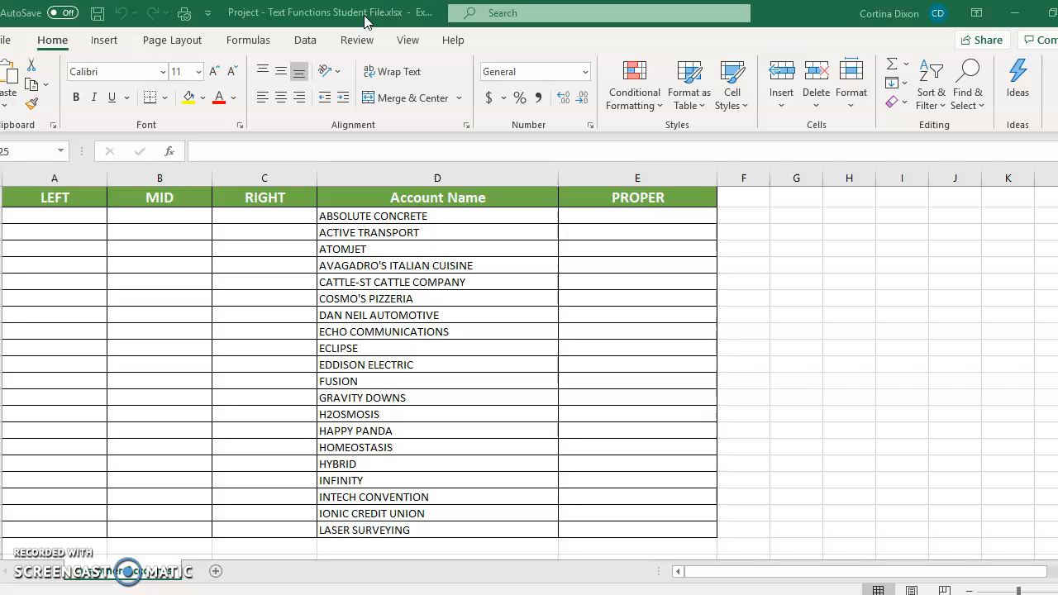
Enter the formula =LEFT(D2,3) in the first cell of the LEFT column.
{"action": "left_click", "coordinate": [59, 215]}
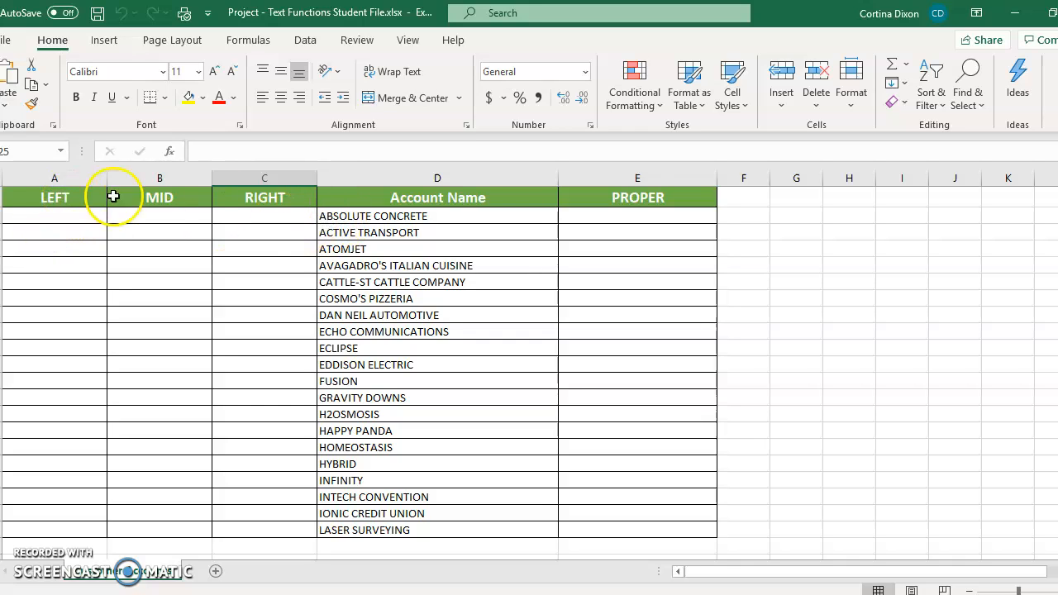
{"action": "left_click", "coordinate": [50, 220]}
{"action": "type", "text": "="}
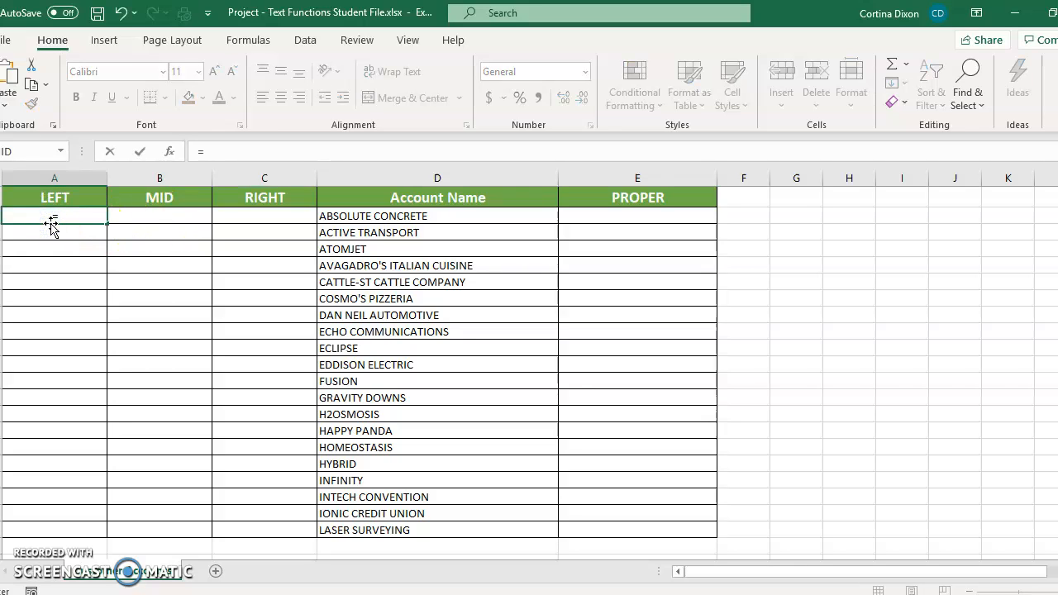
{"action": "type", "text": "LEFT"}
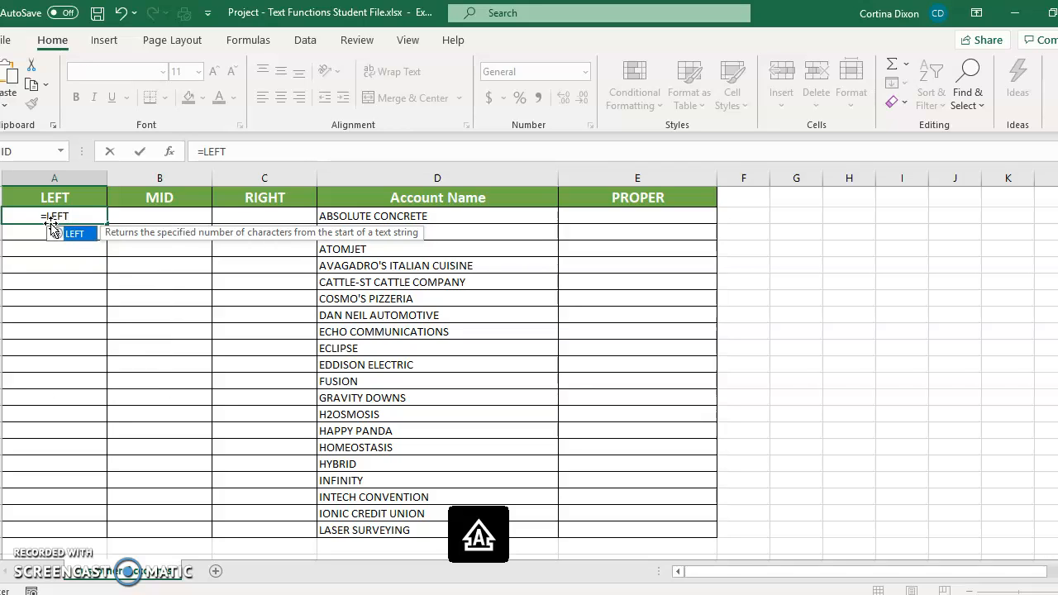
{"action": "type", "text": "(D2"}
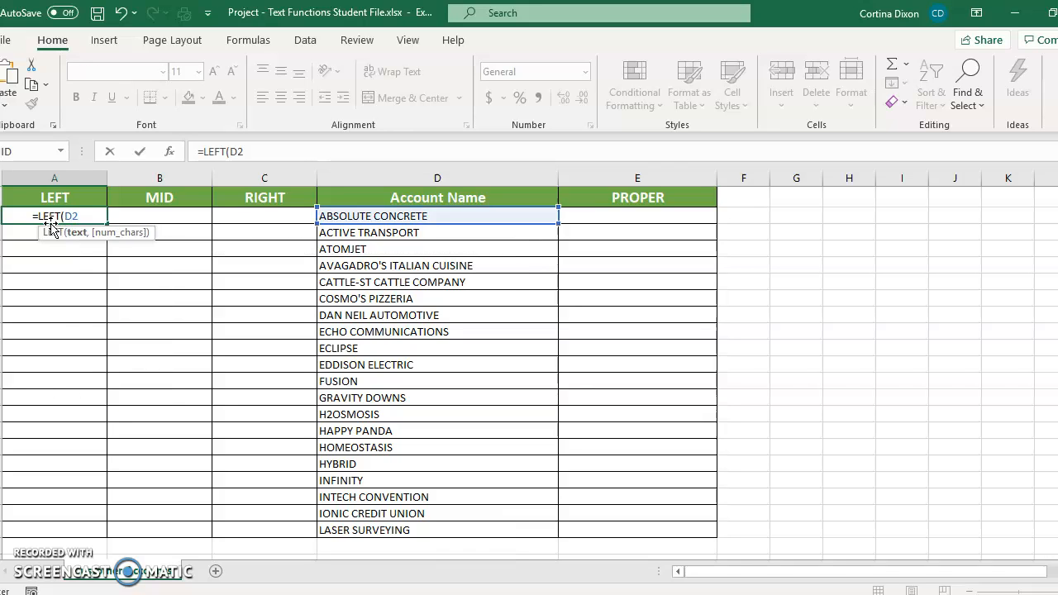
{"action": "type", "text": ","}
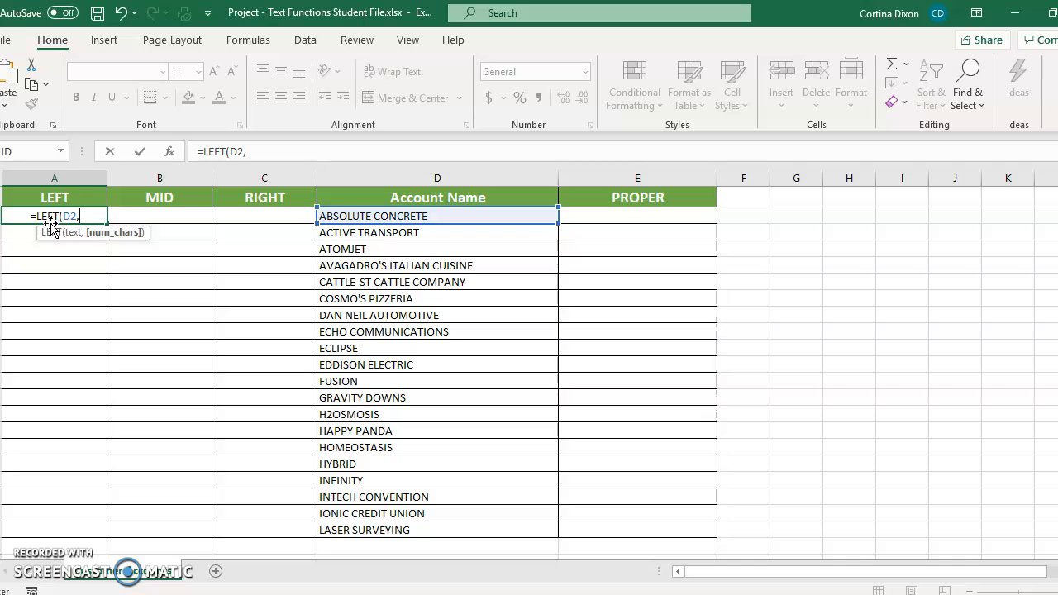
{"action": "type", "text": "3)"}
{"action": "key", "text": "Return"}
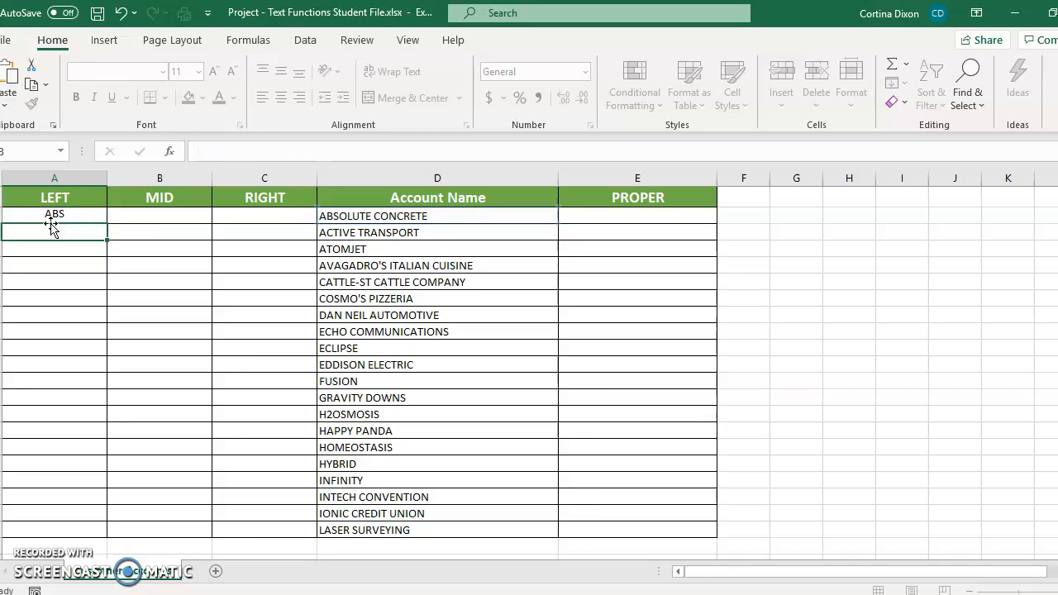
Fill the LEFT formula down from A2 through the LASER SURVEYING row.
{"action": "left_click", "coordinate": [52, 214]}
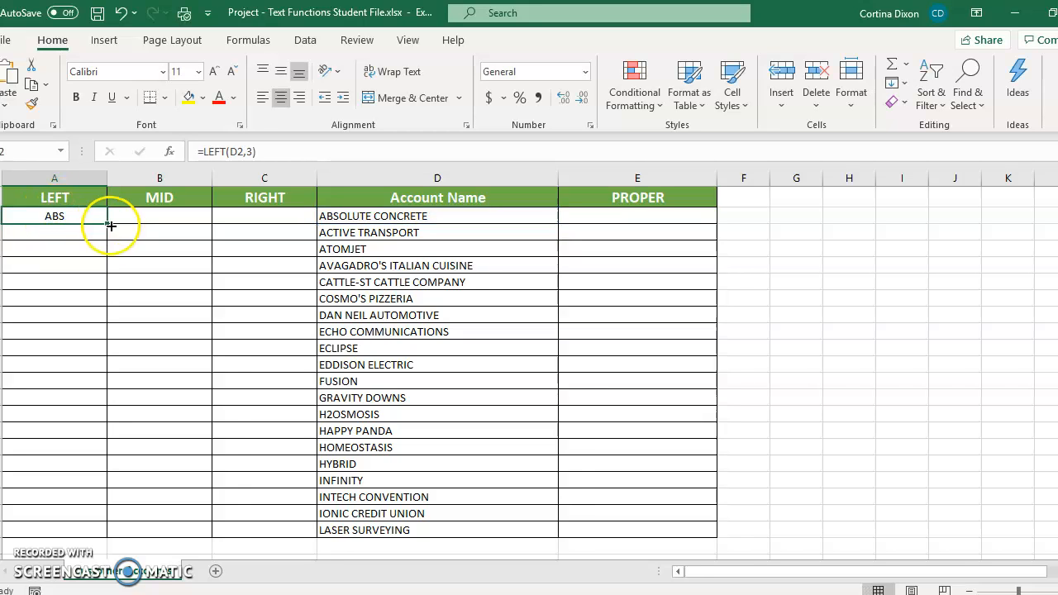
{"action": "left_click_drag", "start_coordinate": [106, 223], "coordinate": [104, 432]}
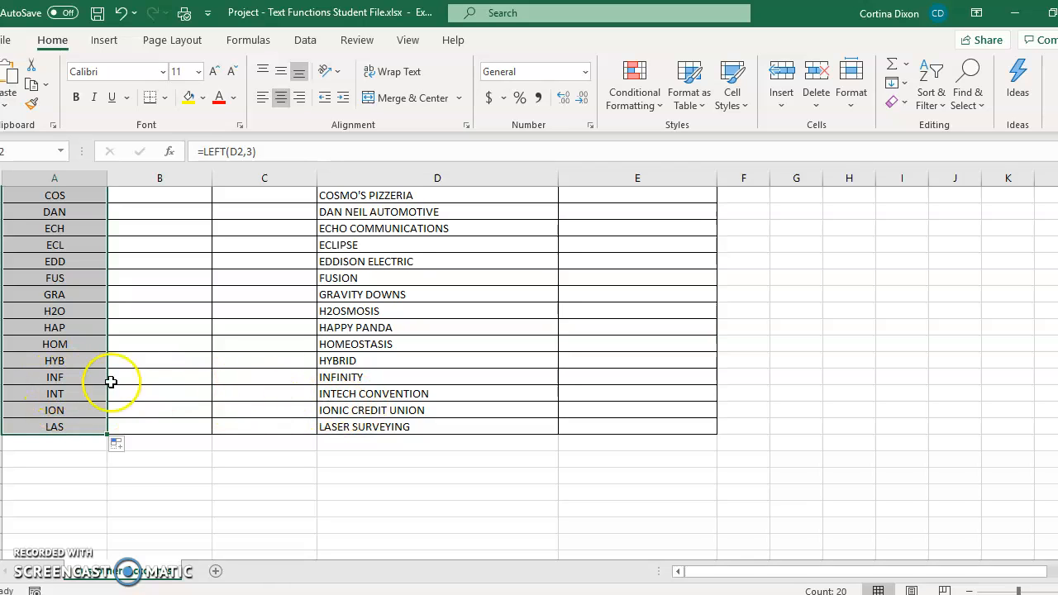
{"action": "scroll", "coordinate": [52, 273], "scroll_direction": "up", "scroll_amount": 2}
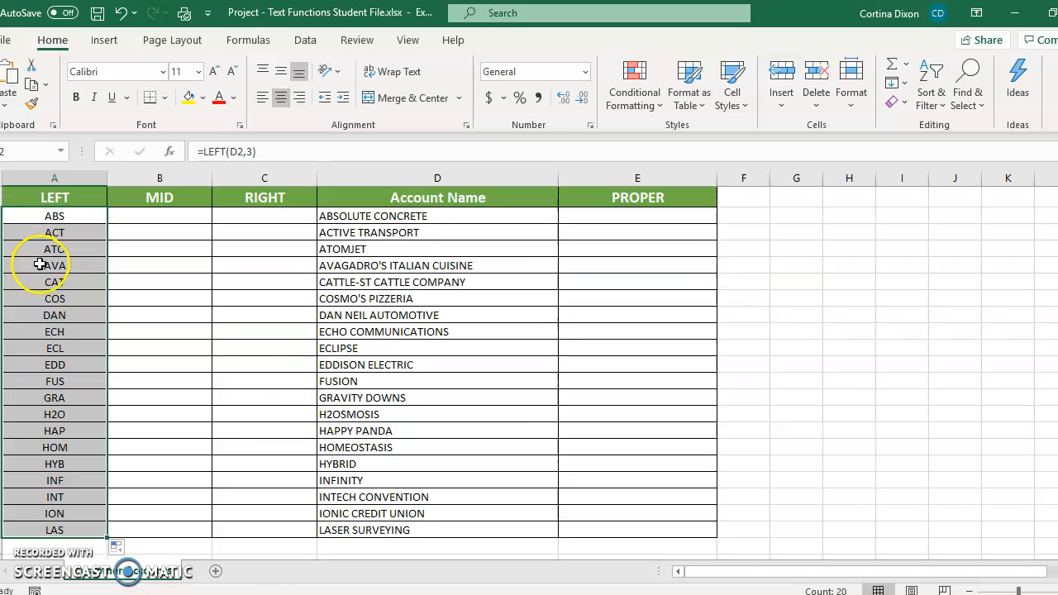
Insert the MID text function in cell B2 with D2 as its Text argument.
{"action": "left_click", "coordinate": [156, 218]}
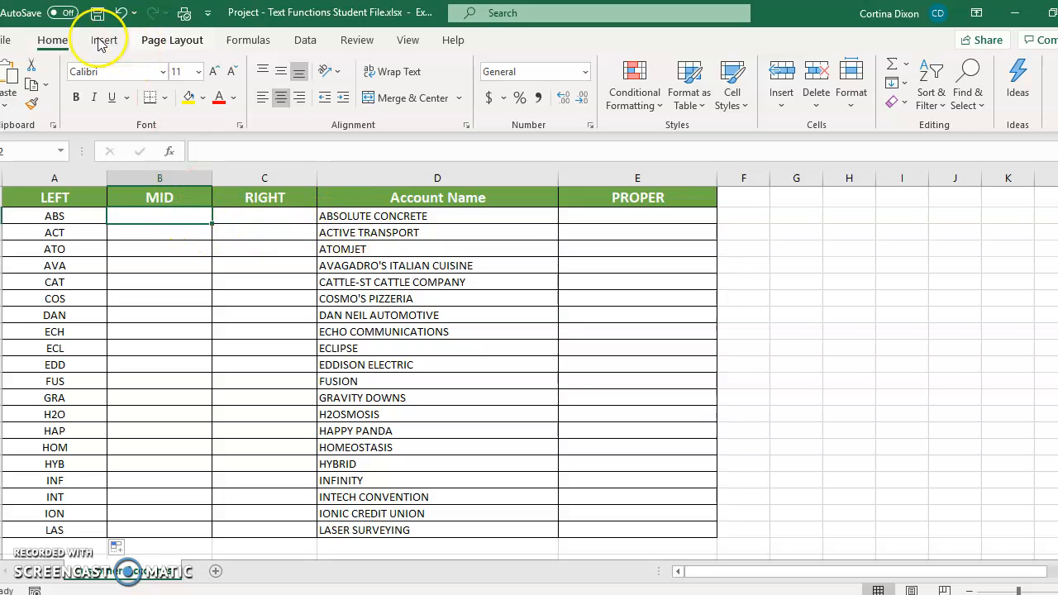
{"action": "left_click", "coordinate": [271, 45]}
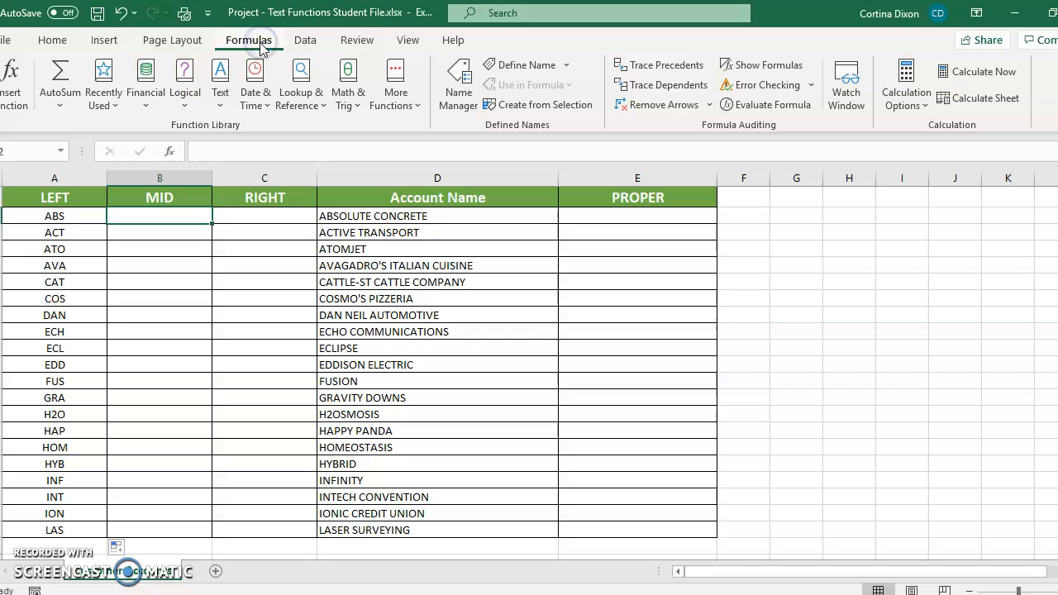
{"action": "left_click", "coordinate": [230, 104]}
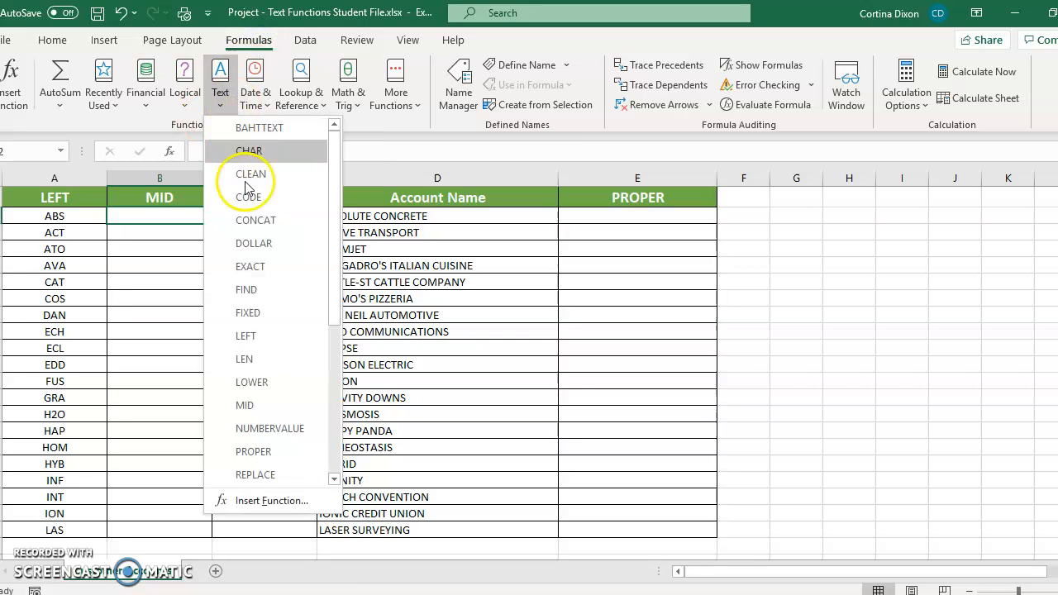
{"action": "left_click", "coordinate": [247, 405]}
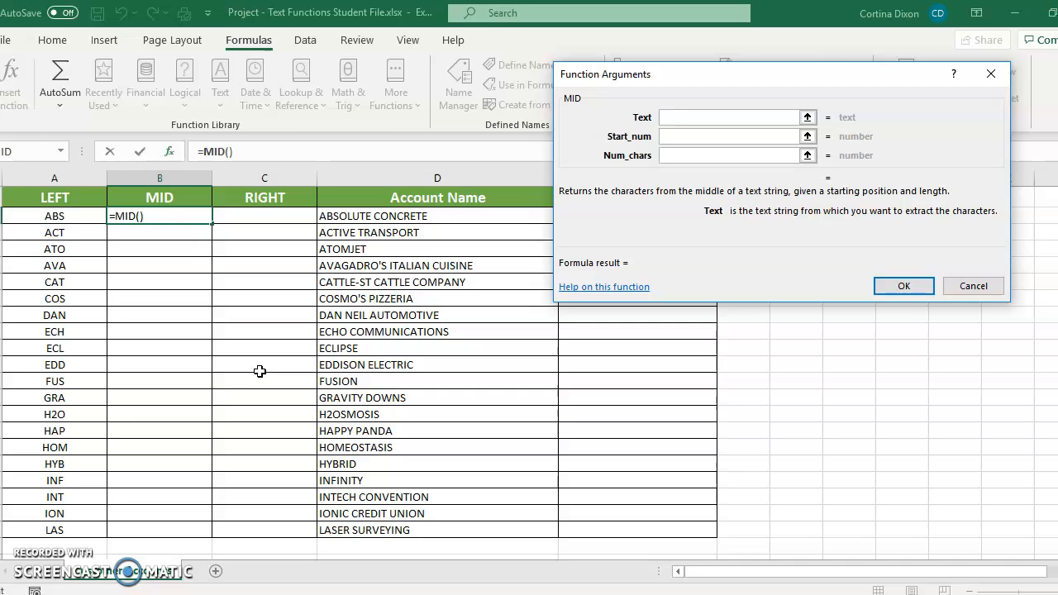
{"action": "type", "text": "d2"}
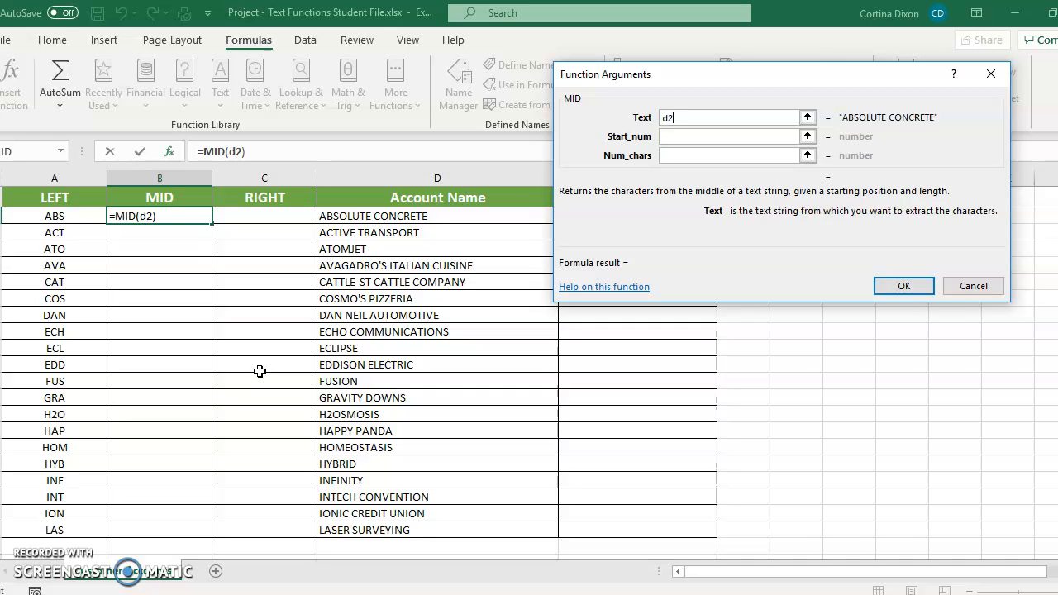
{"action": "key", "text": "BackSpace"}
{"action": "key", "text": "BackSpace"}
{"action": "type", "text": "d2"}
{"action": "key", "text": "BackSpace"}
{"action": "key", "text": "BackSpace"}
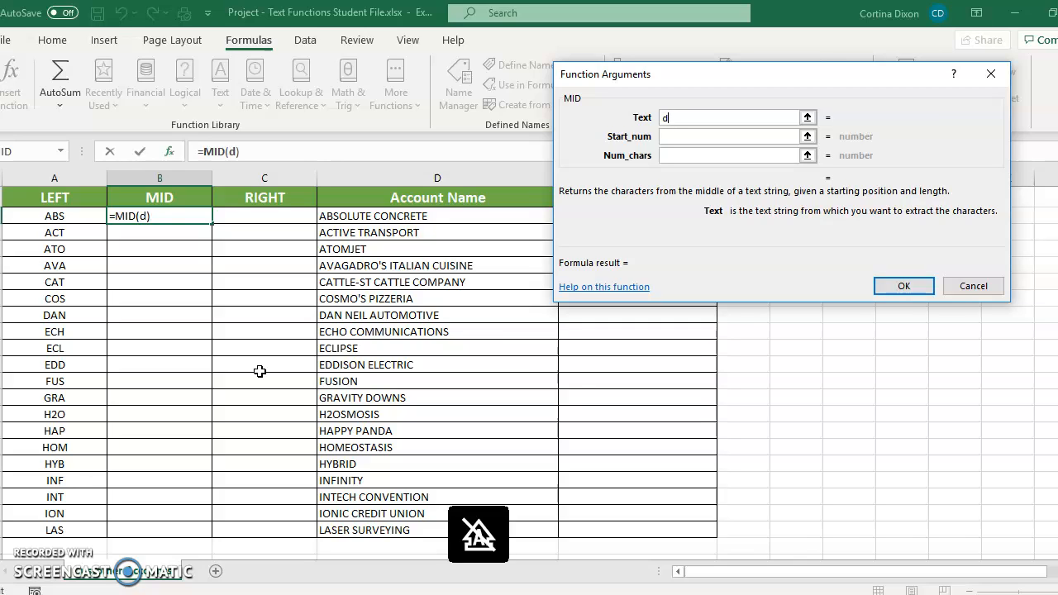
{"action": "type", "text": "D2"}
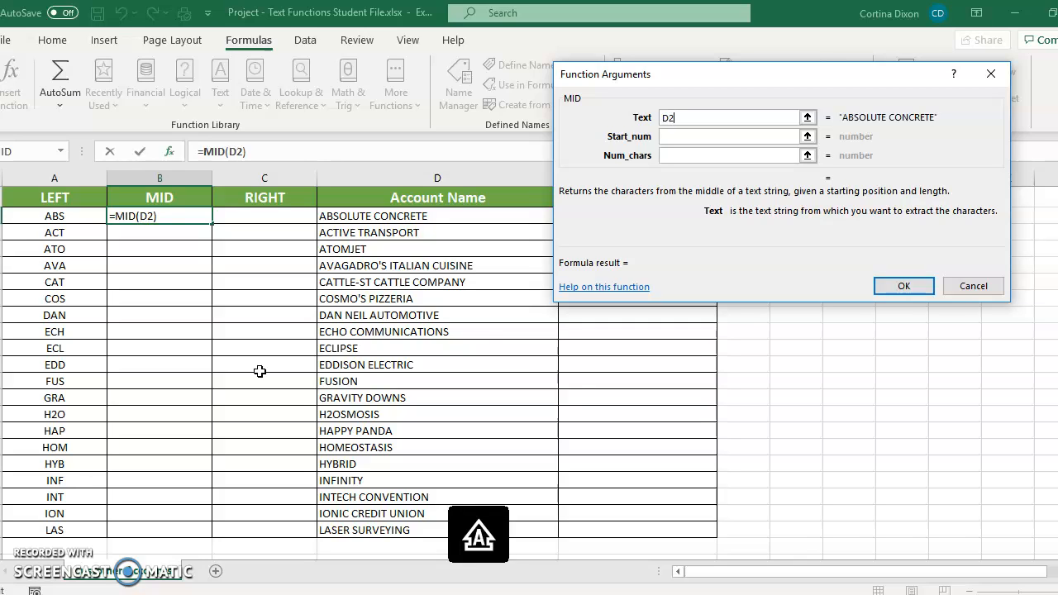
Complete the MID function with Start_num 2 and Num_chars 4, and confirm it.
{"action": "left_click", "coordinate": [678, 137]}
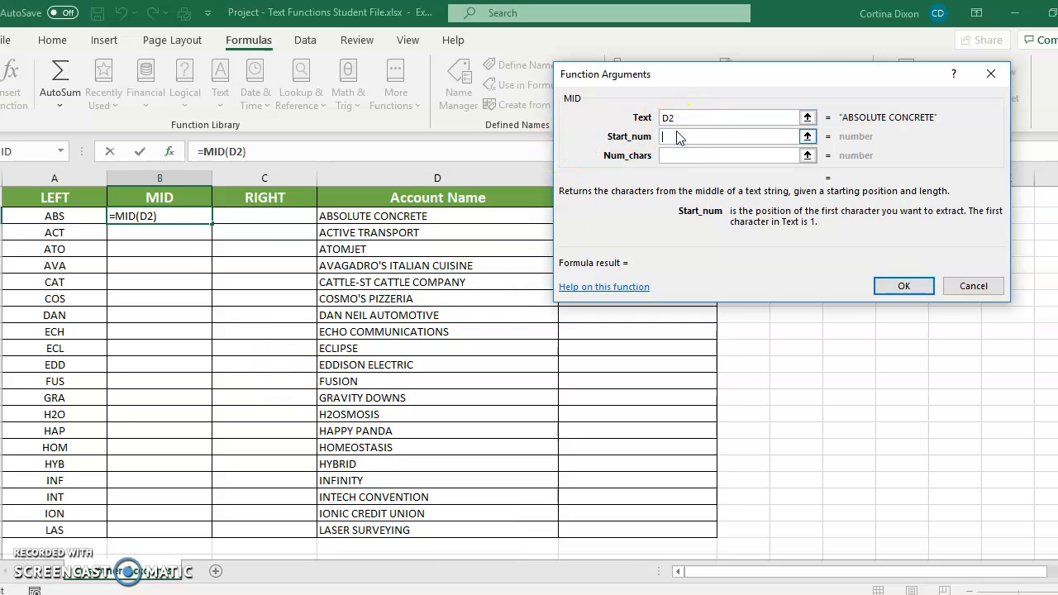
{"action": "type", "text": "2"}
{"action": "left_click", "coordinate": [703, 156]}
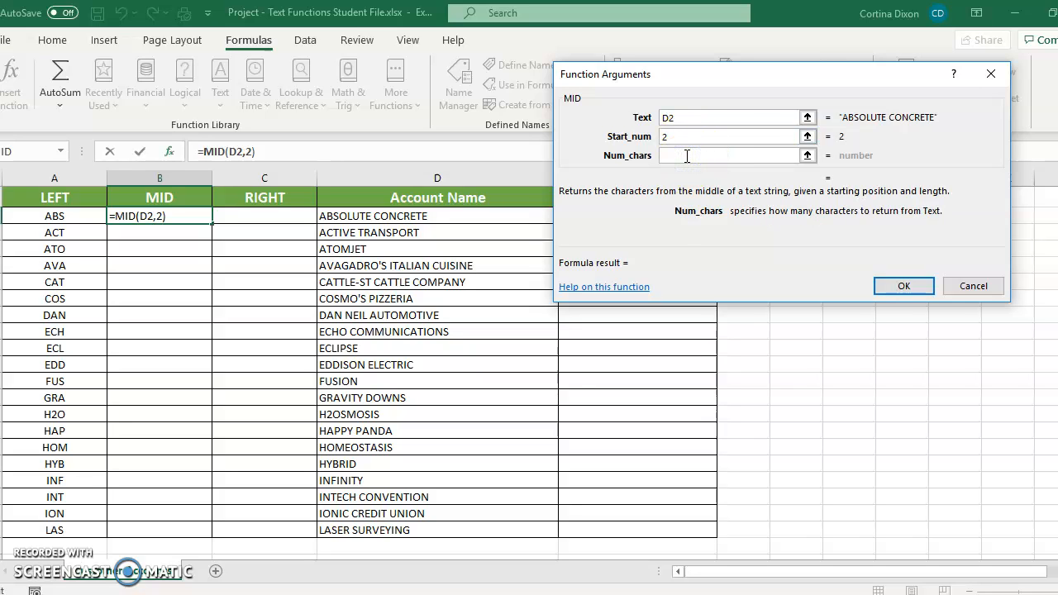
{"action": "type", "text": "4"}
{"action": "left_click", "coordinate": [909, 284]}
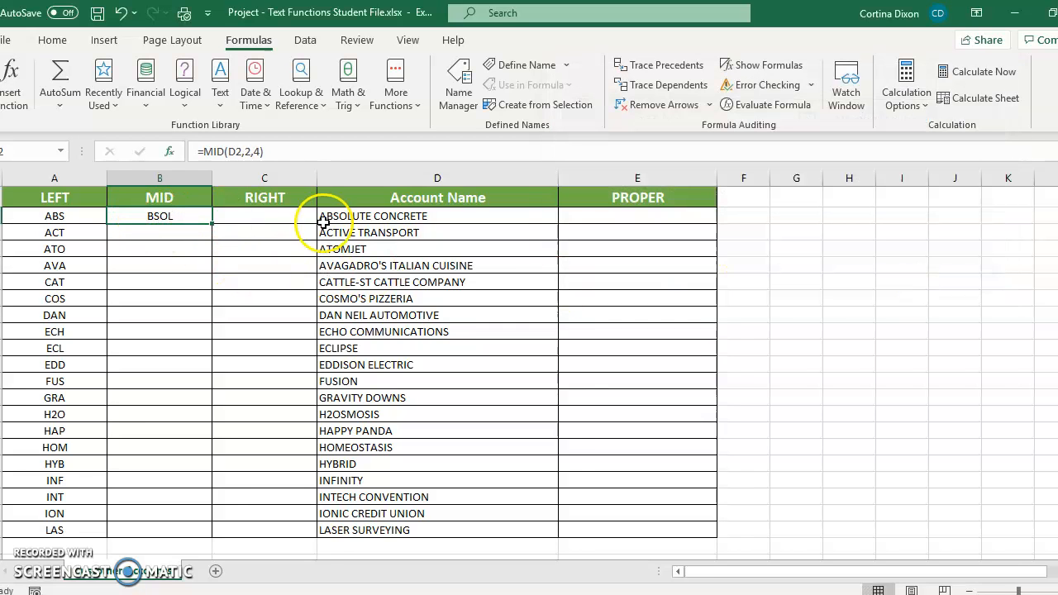
{"action": "left_click", "coordinate": [211, 253]}
{"action": "left_click_drag", "start_coordinate": [212, 253], "coordinate": [201, 466]}
{"action": "scroll", "coordinate": [307, 340], "scroll_direction": "up", "scroll_amount": 2}
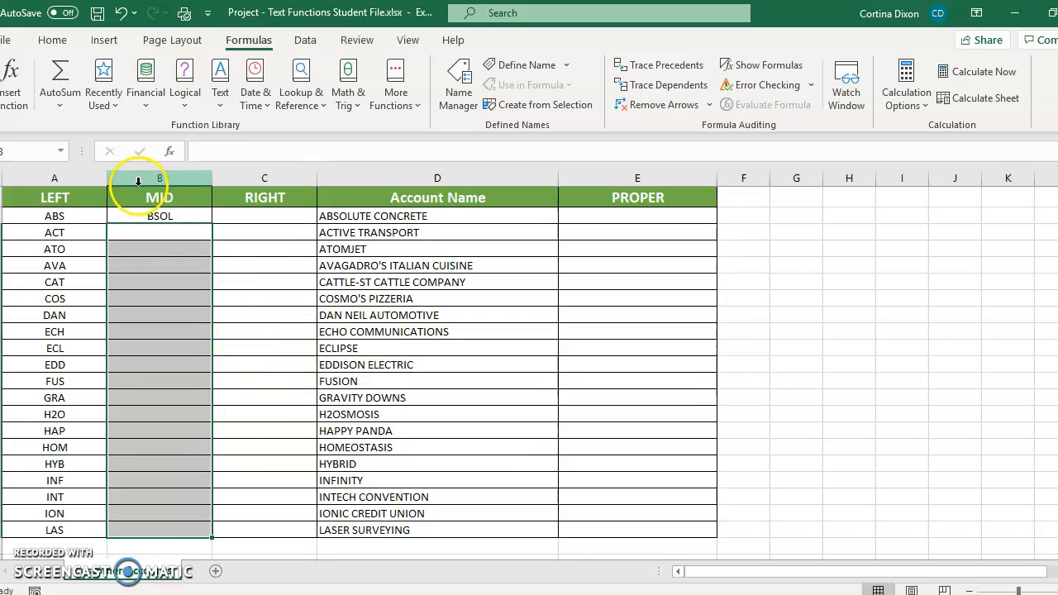
Fill the MID formula down from B2 through the LASER SURVEYING row.
{"action": "left_click", "coordinate": [155, 213]}
{"action": "left_click_drag", "start_coordinate": [215, 224], "coordinate": [213, 483]}
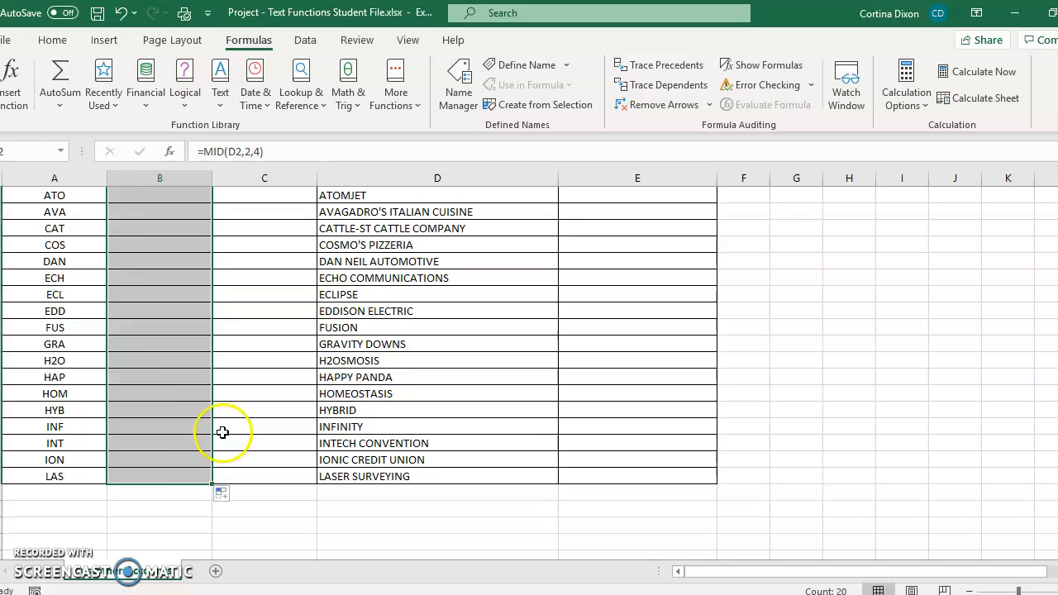
{"action": "scroll", "coordinate": [268, 398], "scroll_direction": "up", "scroll_amount": 1}
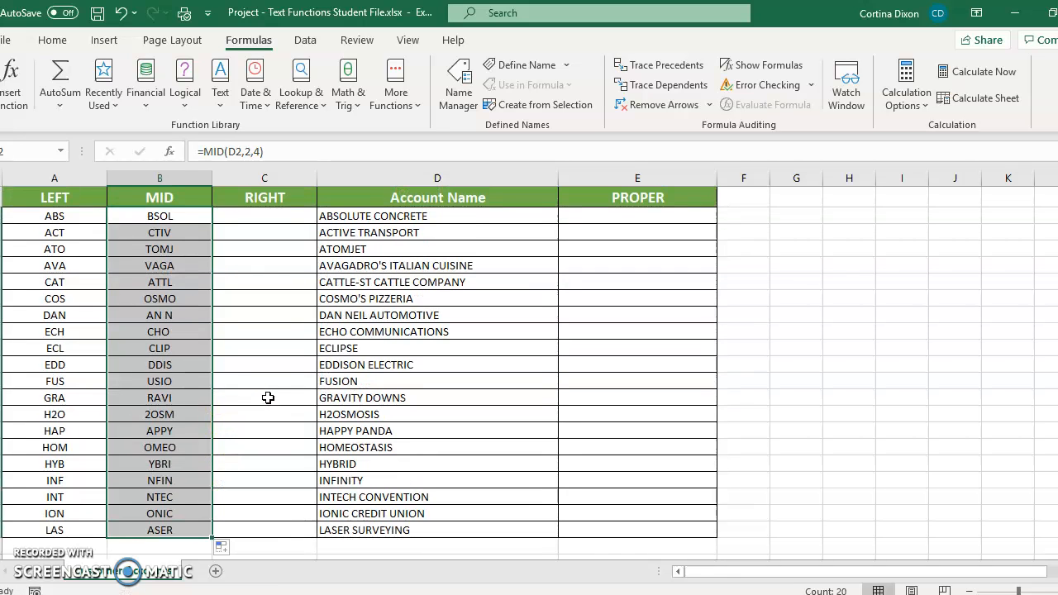
Enter the formula =RIGHT(D2,5) in the first cell of the RIGHT column.
{"action": "left_click", "coordinate": [257, 218]}
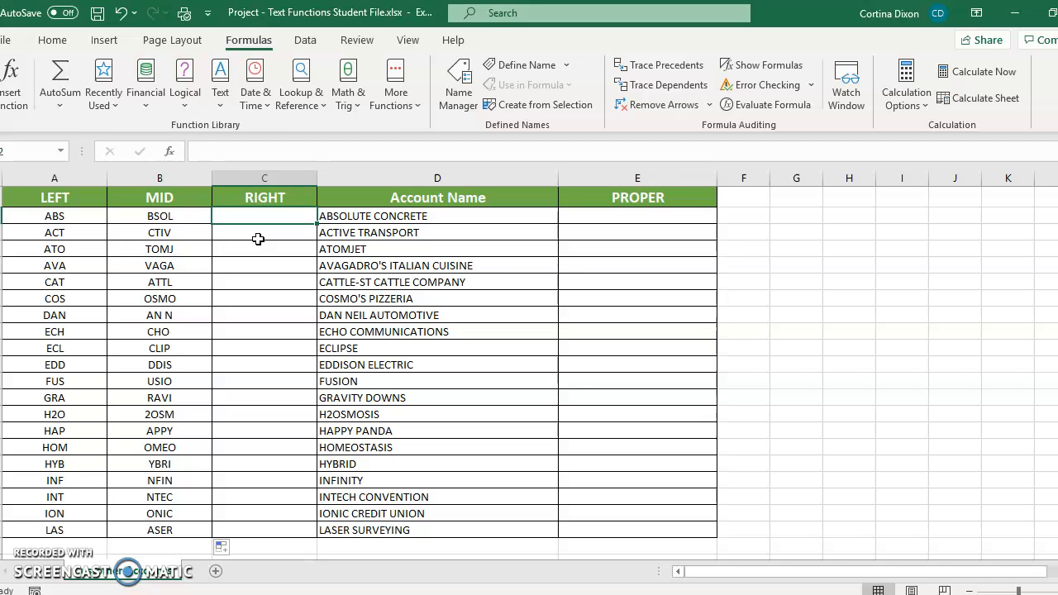
{"action": "type", "text": "="}
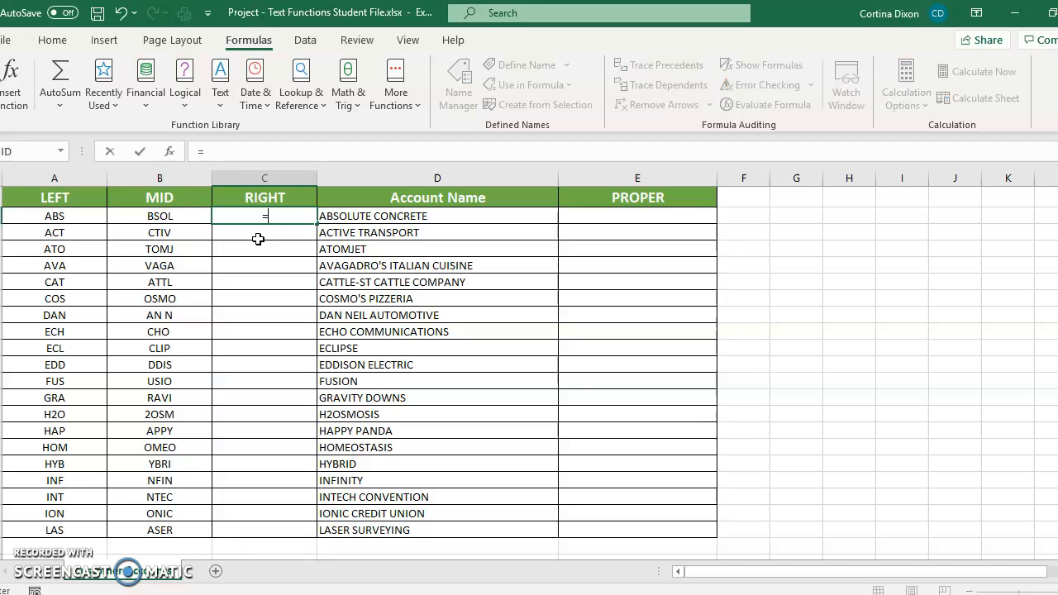
{"action": "type", "text": "RIGHT"}
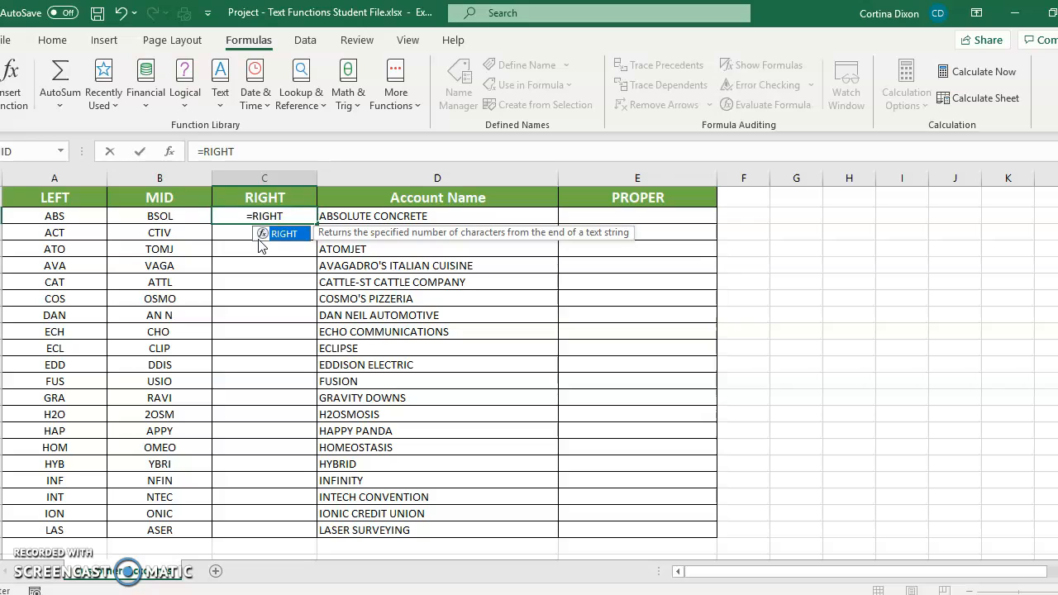
{"action": "type", "text": "(D2,"}
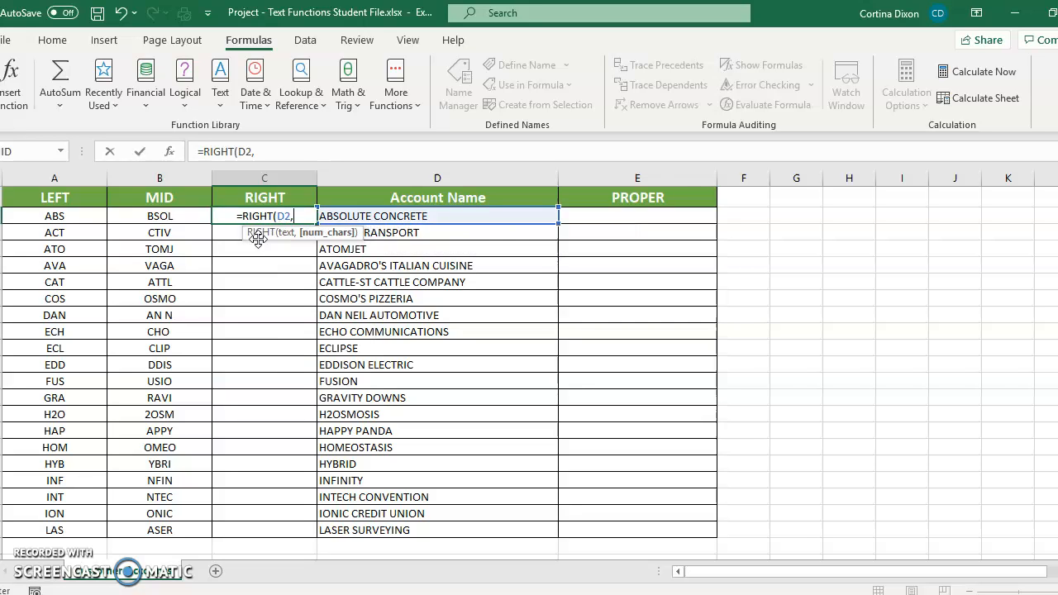
{"action": "type", "text": "5"}
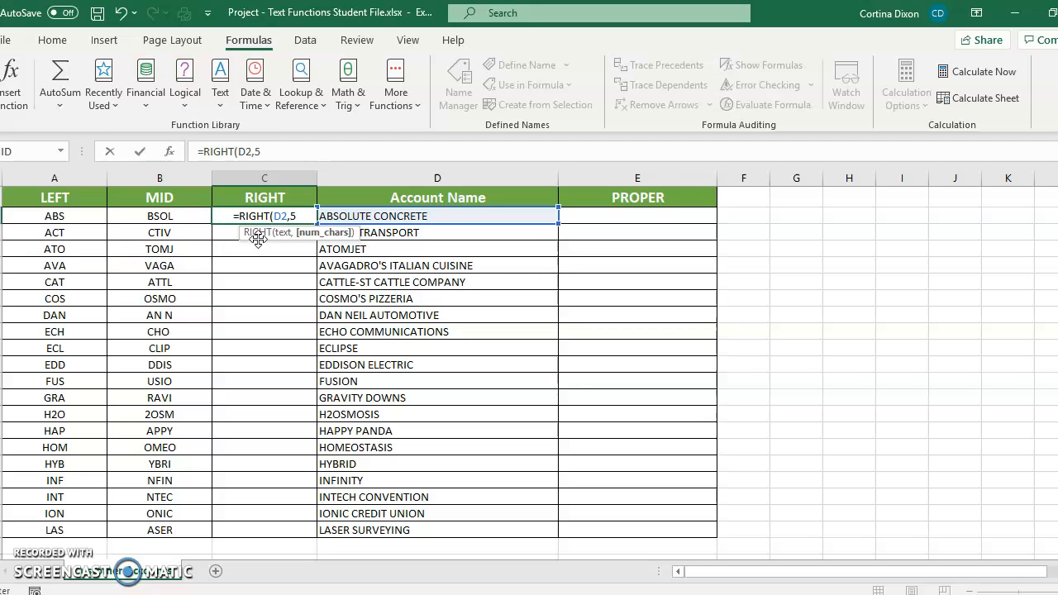
{"action": "type", "text": ")"}
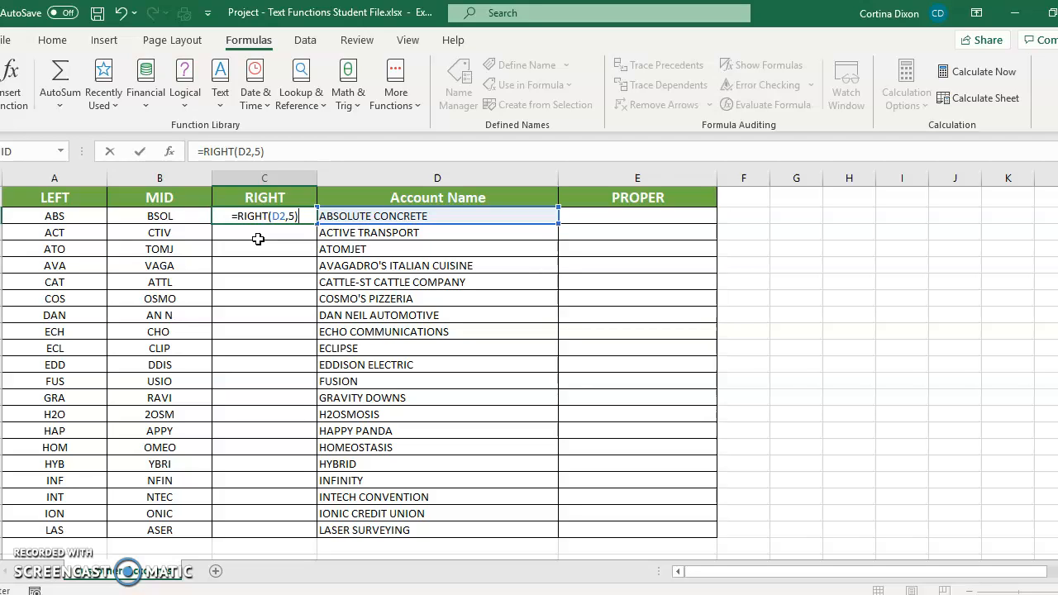
{"action": "key", "text": "Return"}
Fill the RIGHT formula down from C2 through the LASER SURVEYING row.
{"action": "left_click", "coordinate": [269, 219]}
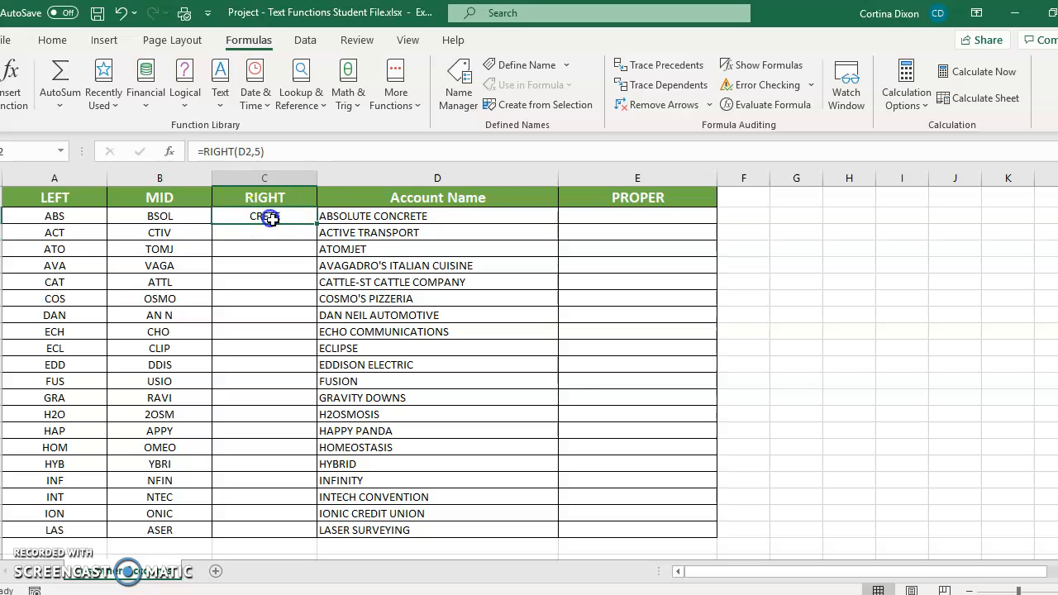
{"action": "left_click_drag", "start_coordinate": [315, 223], "coordinate": [296, 413]}
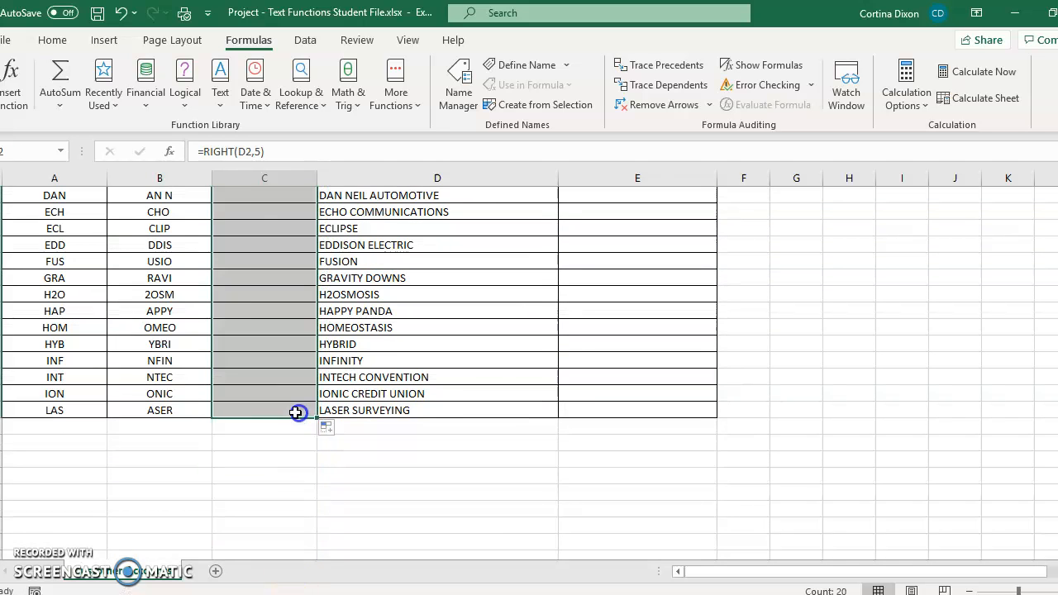
{"action": "scroll", "coordinate": [611, 347], "scroll_direction": "up", "scroll_amount": 3}
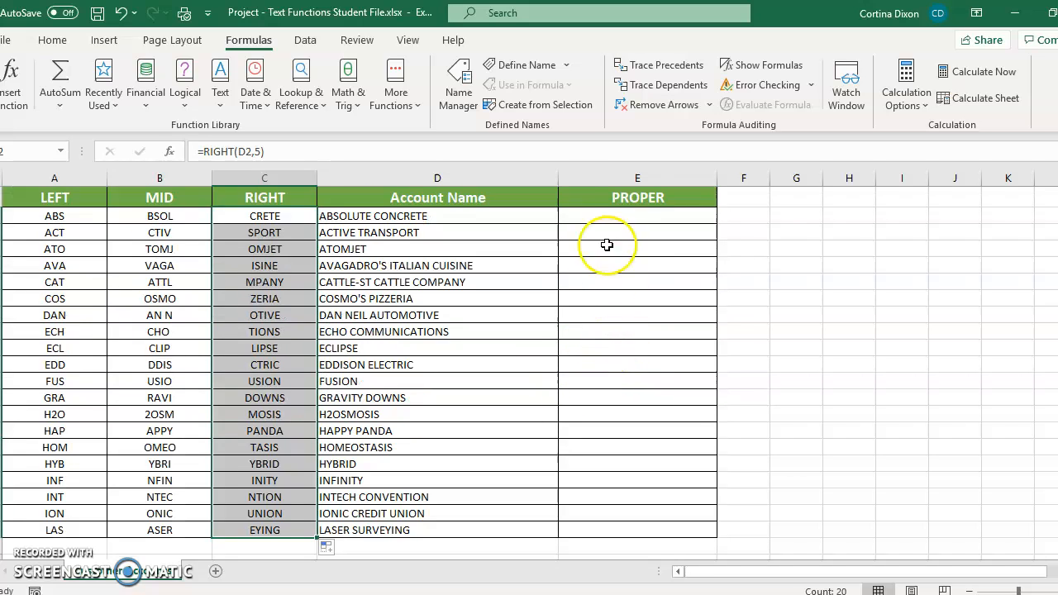
Enter the formula =PROPER(D2) in the first cell of the PROPER column.
{"action": "left_click", "coordinate": [602, 218]}
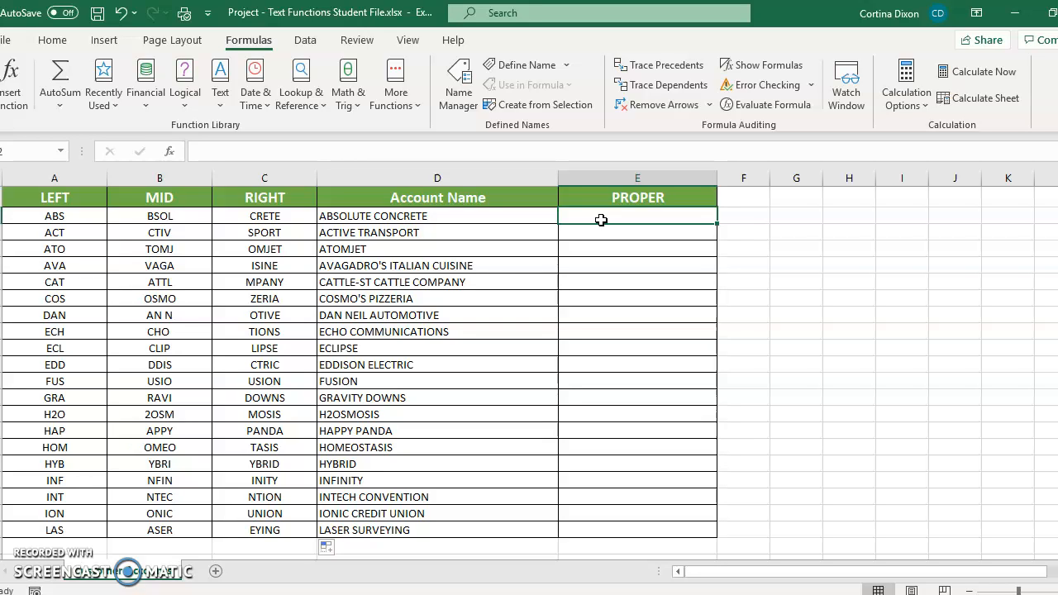
{"action": "left_click", "coordinate": [218, 98]}
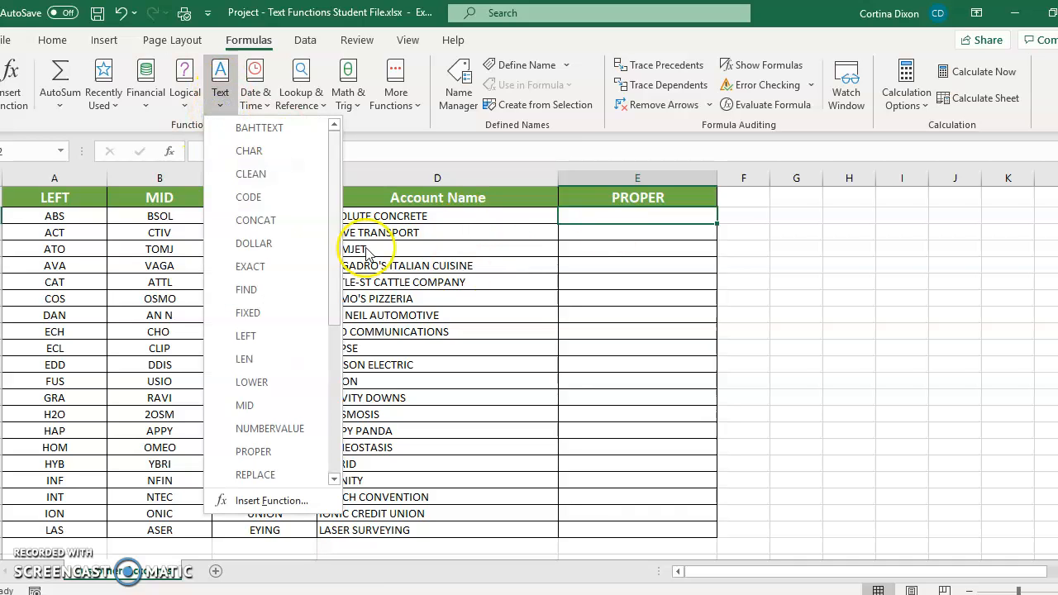
{"action": "left_click", "coordinate": [590, 217]}
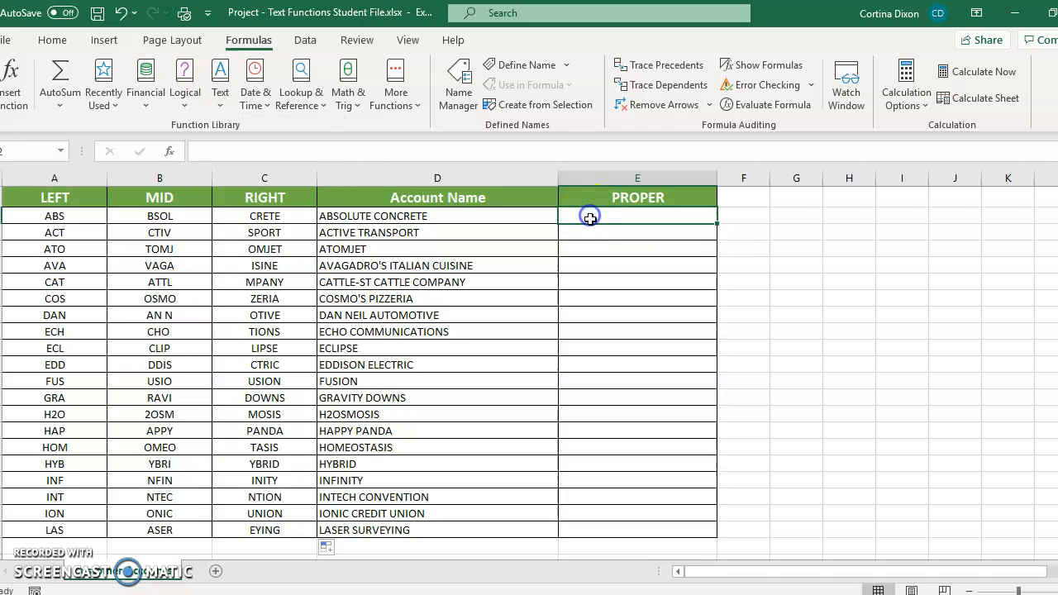
{"action": "type", "text": "=PROPE"}
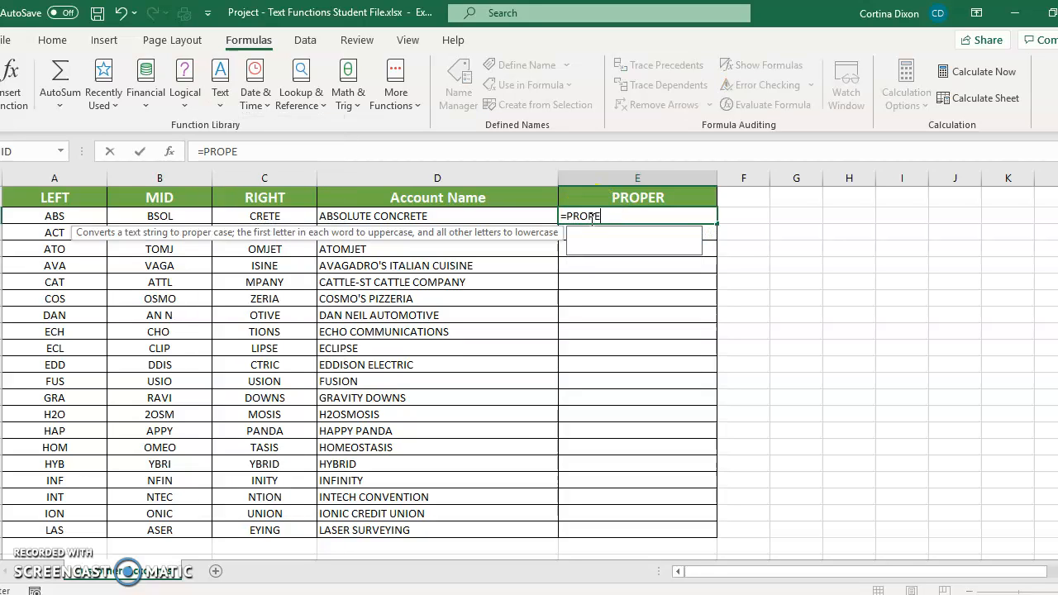
{"action": "type", "text": "R("}
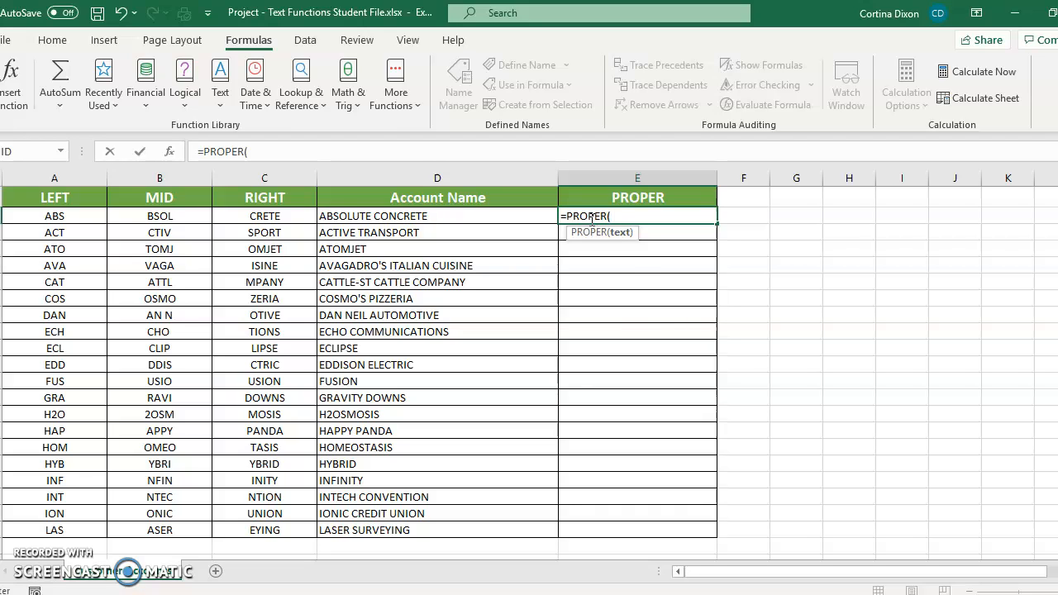
{"action": "key", "text": "Left"}
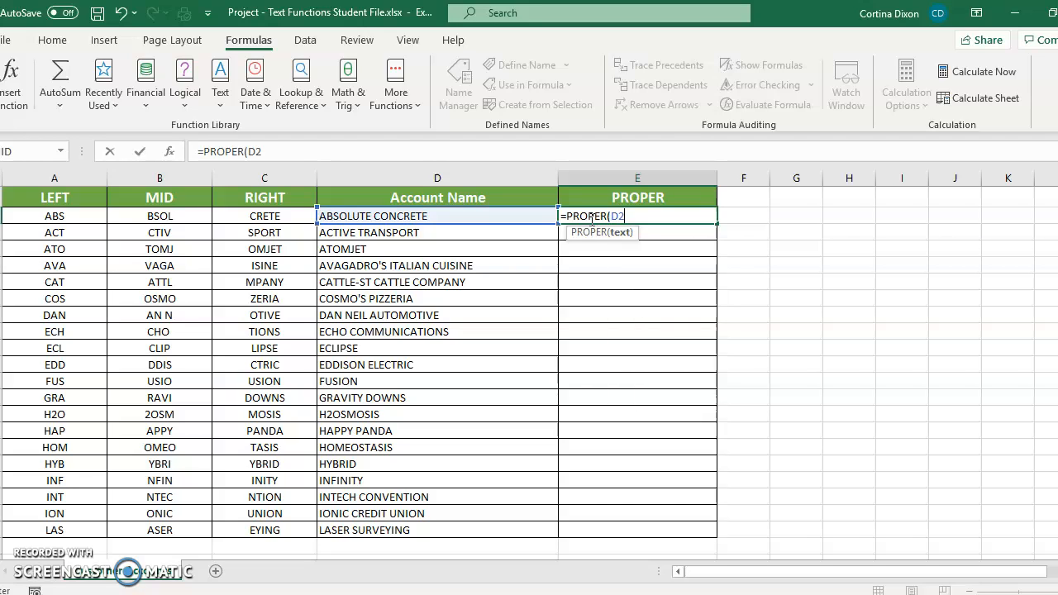
{"action": "type", "text": ")"}
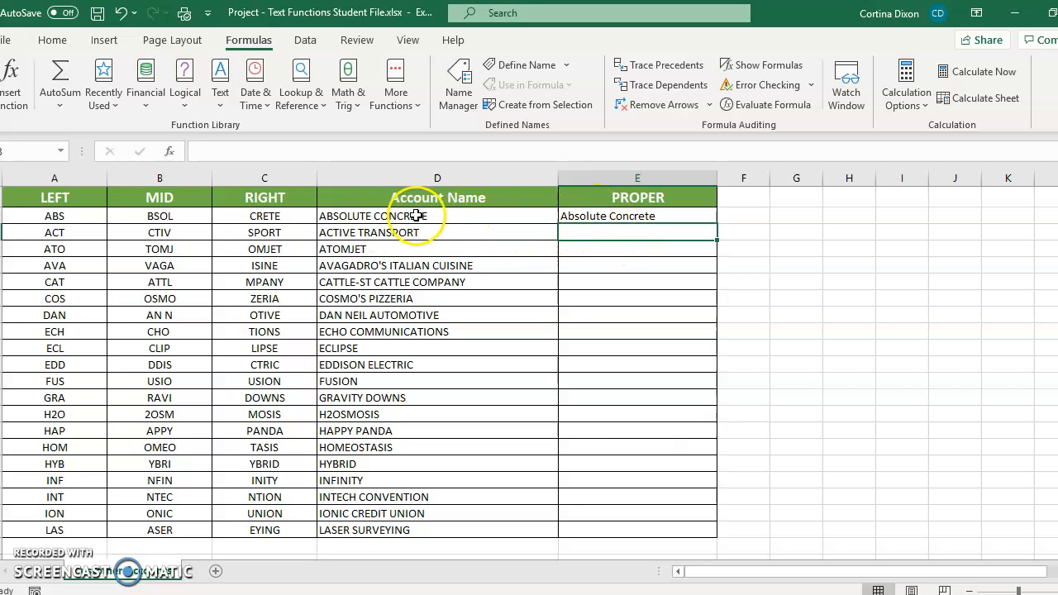
Fill the PROPER formula down from E2 through the LASER SURVEYING row.
{"action": "left_click", "coordinate": [691, 216]}
{"action": "left_click_drag", "start_coordinate": [716, 223], "coordinate": [715, 536]}
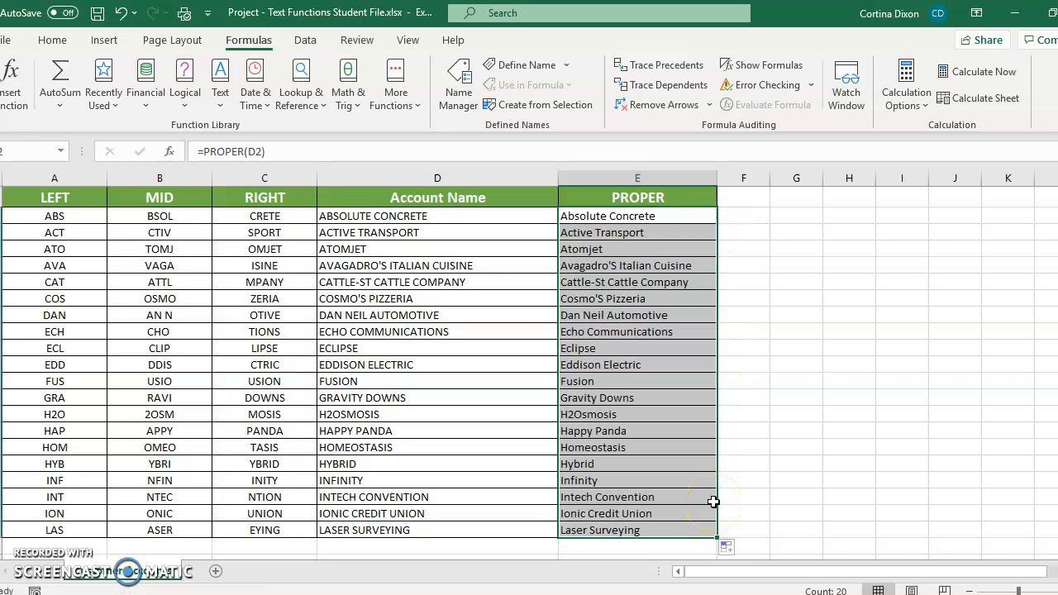